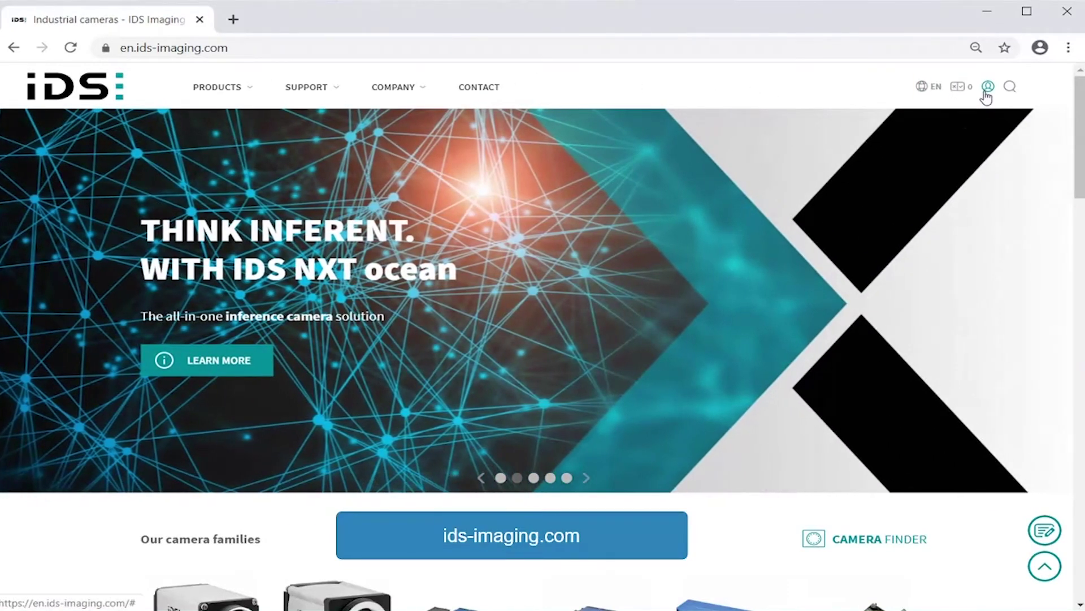
Step: Open the signed-in account menu on the IDS Imaging homepage
click(986, 94)
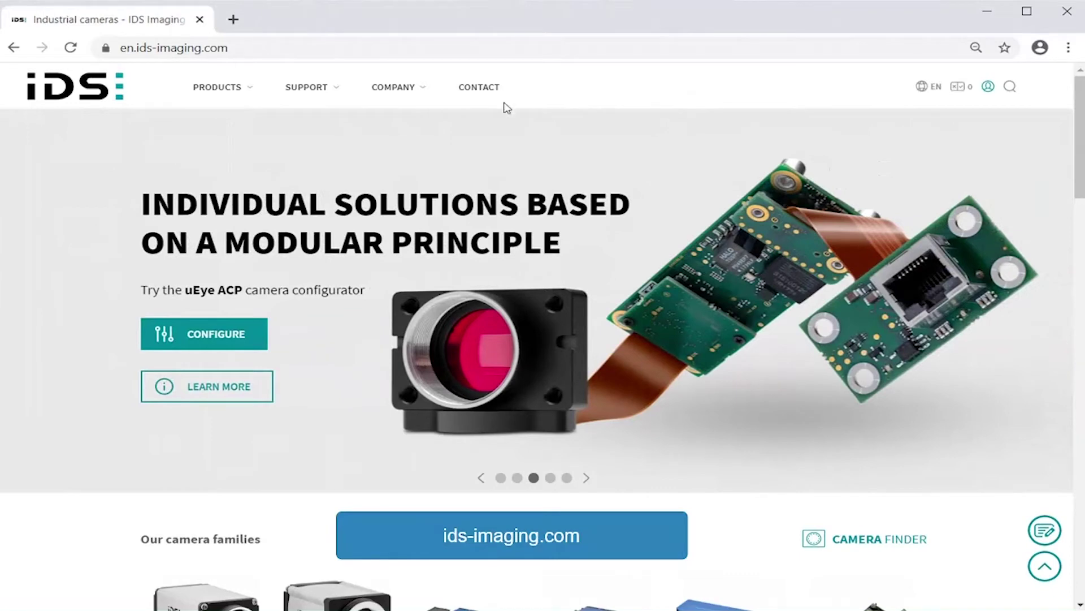
Step: Go to Support > Downloads and choose uEye industrial cameras as the product category
click(323, 96)
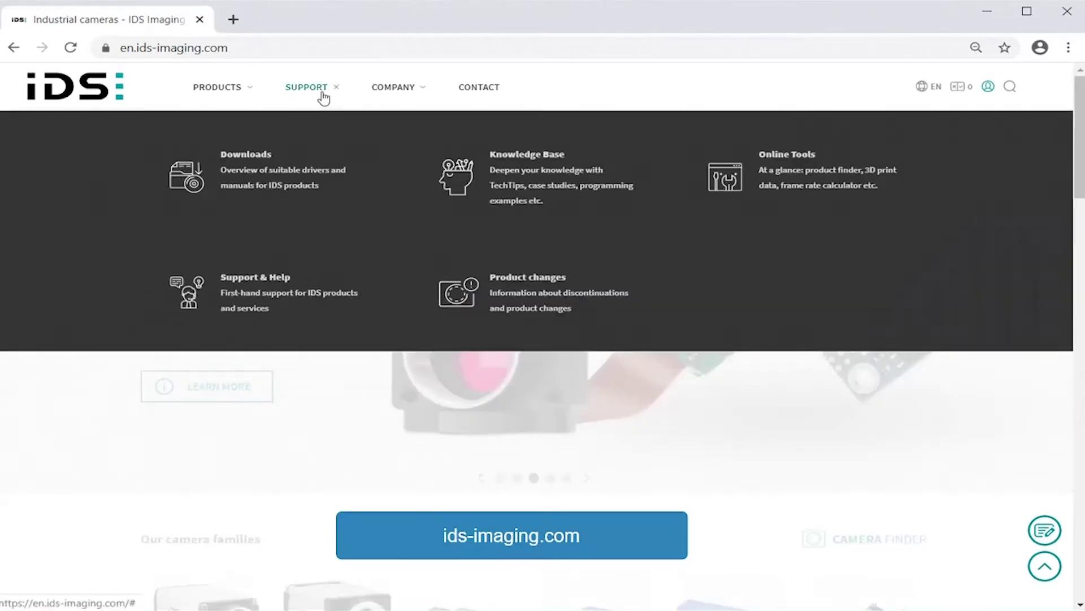
click(250, 191)
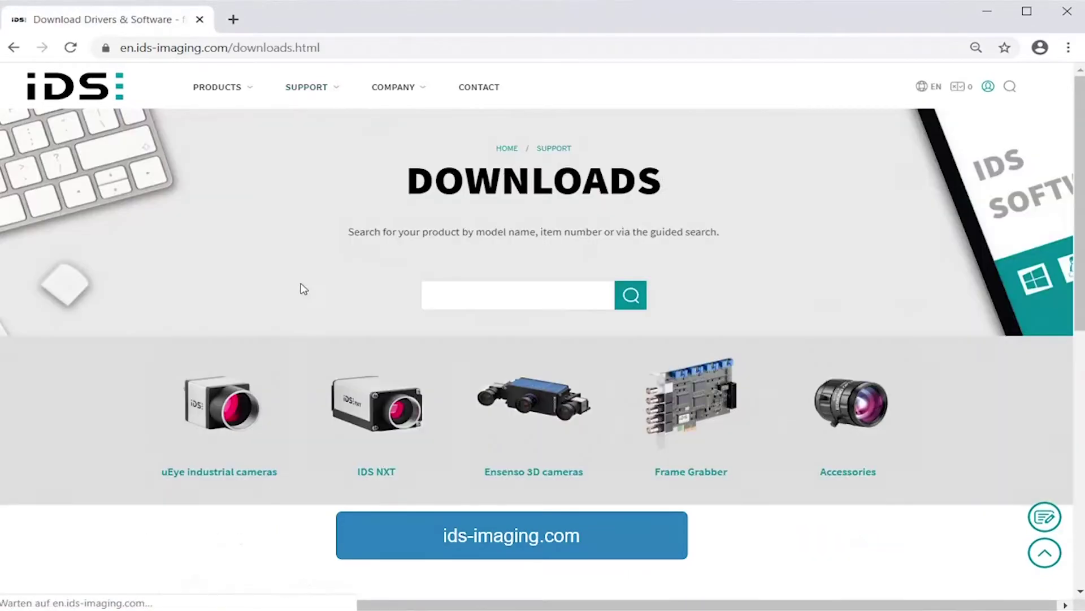
scroll(300, 339, down, 4)
click(225, 211)
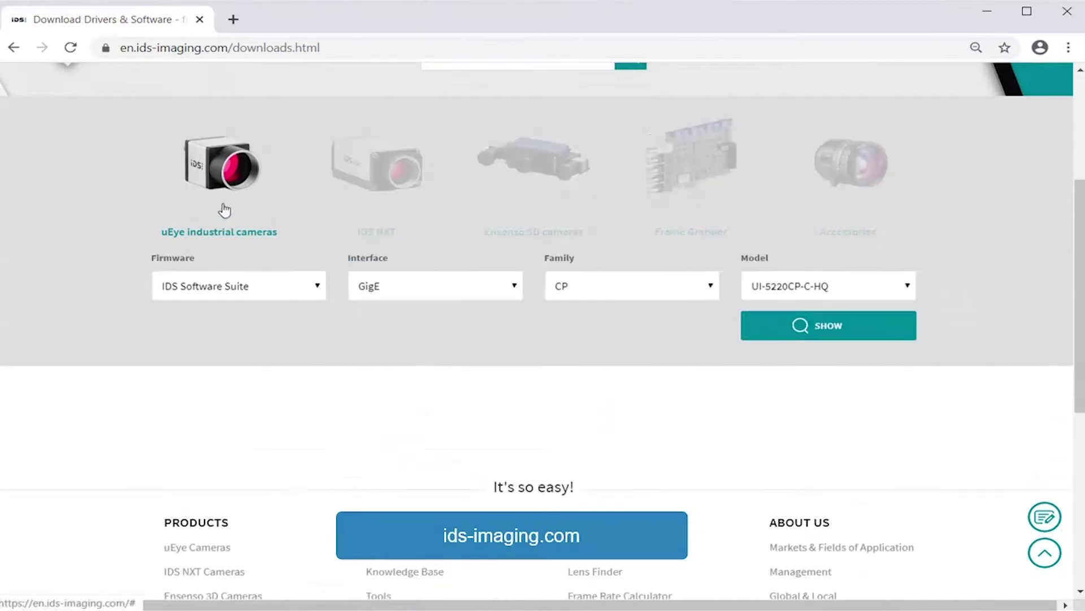
Step: Filter for USB 3, family CP Rev.2, model UI-3160CP-C-HQ Rev.2.1 and show its downloads
click(422, 295)
click(430, 332)
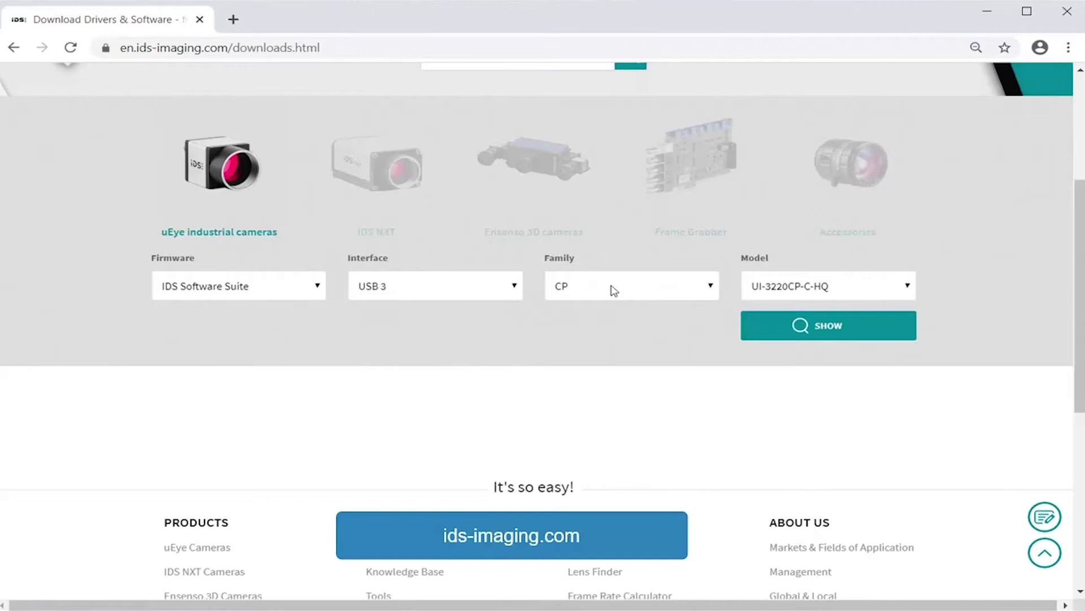
click(608, 288)
click(603, 321)
click(904, 284)
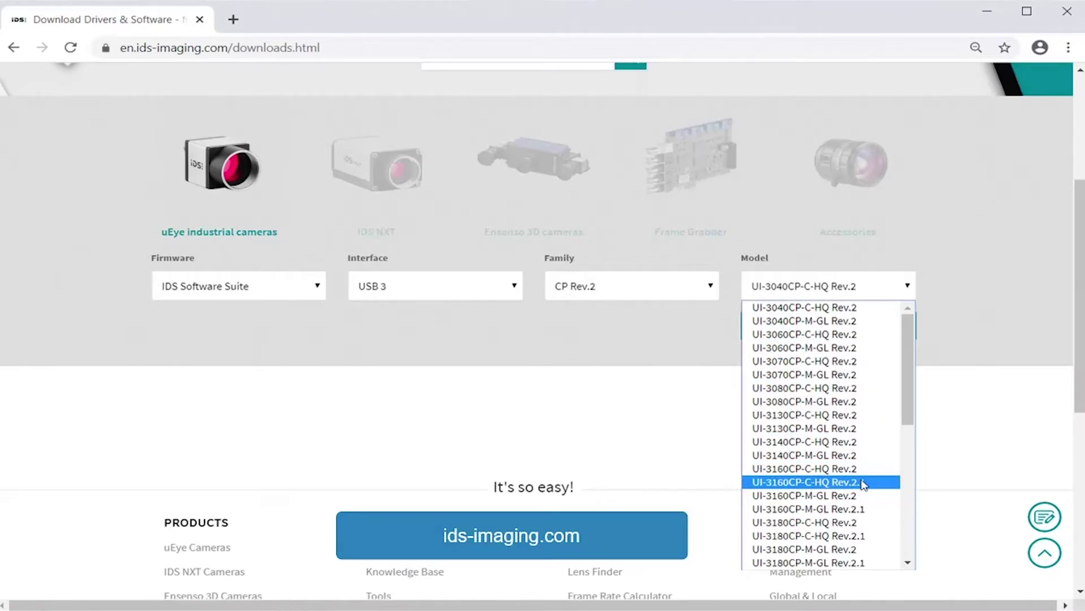
click(863, 484)
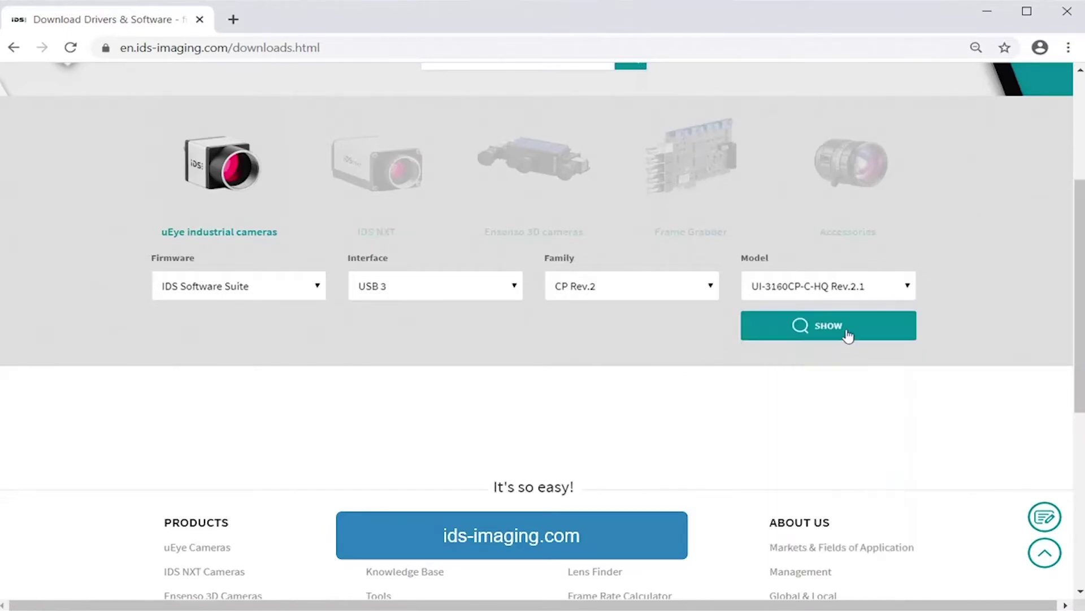
click(848, 335)
Step: Download the IDS Software Suite 4.93 WHQL full installer from the Windows 64-bit software packages
scroll(632, 281, down, 6)
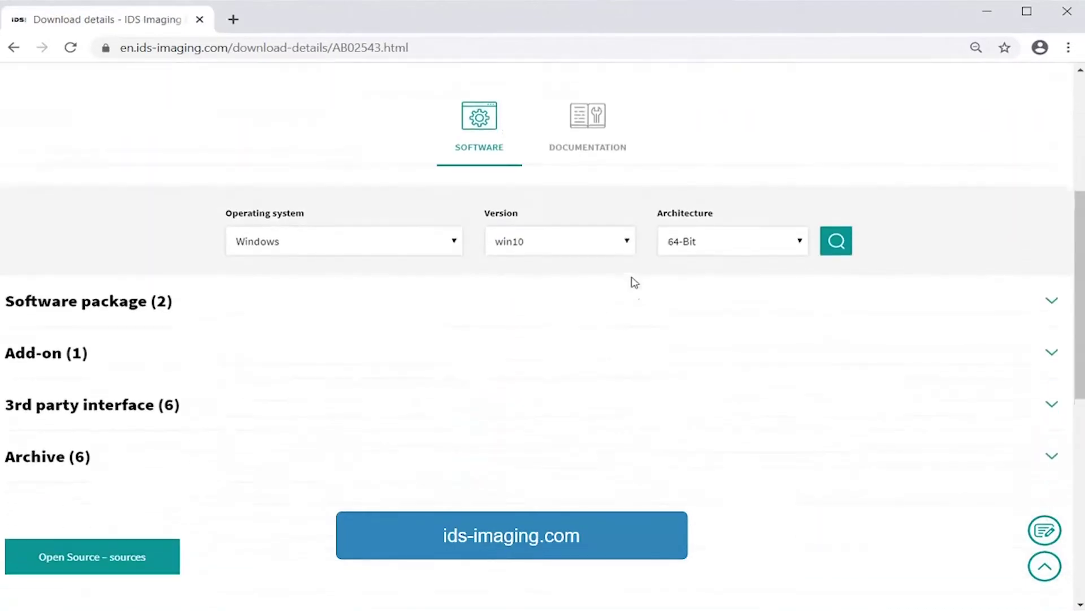
click(332, 296)
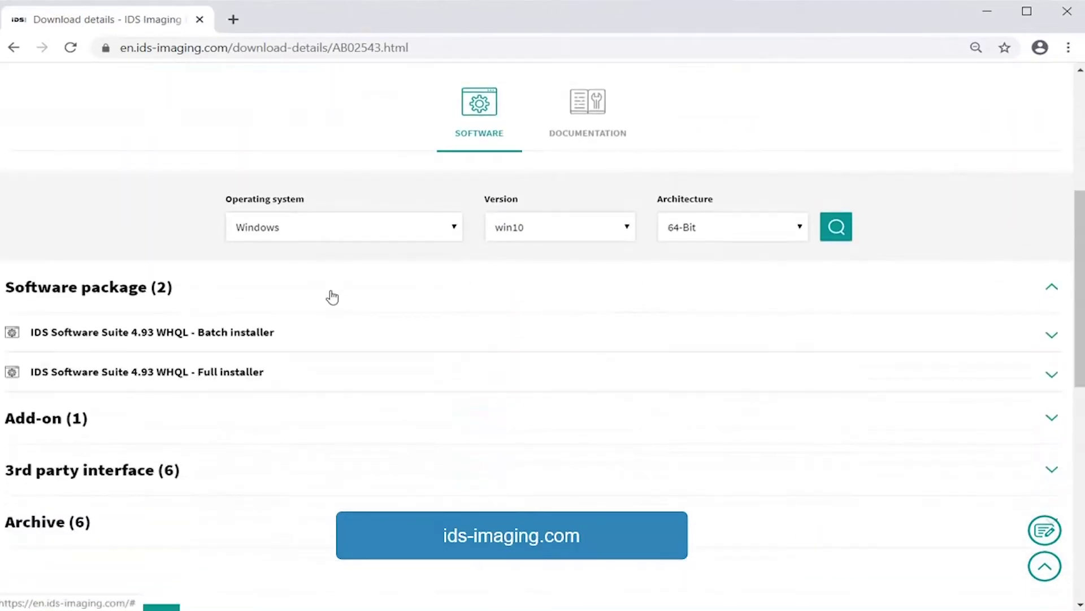
click(243, 374)
click(909, 471)
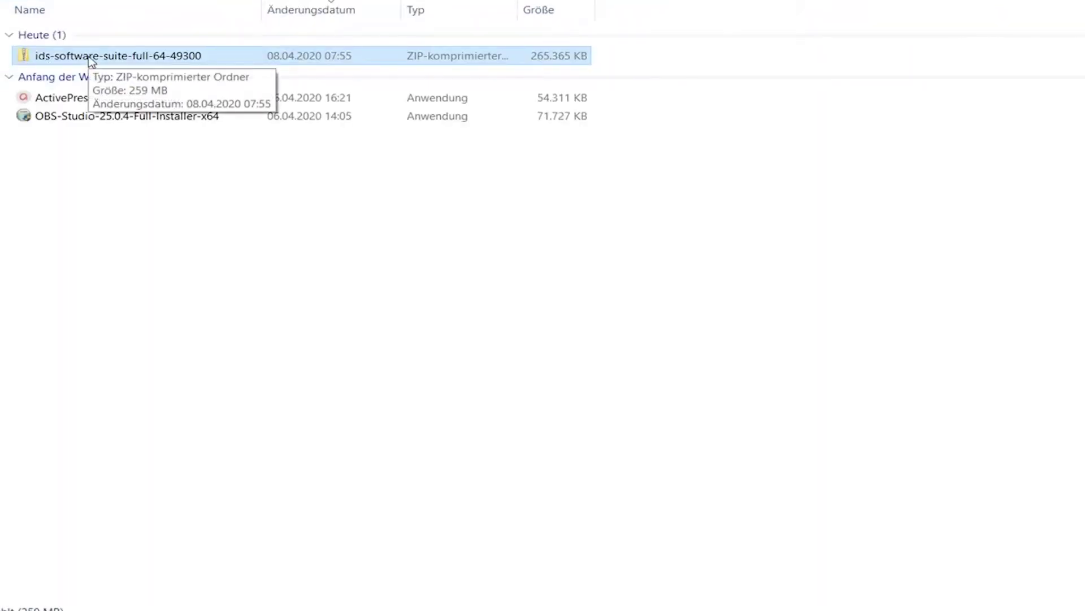
Step: Run uEye64_49300_WHQL directly from the downloaded ids-software-suite zip without extracting it
double_click(91, 59)
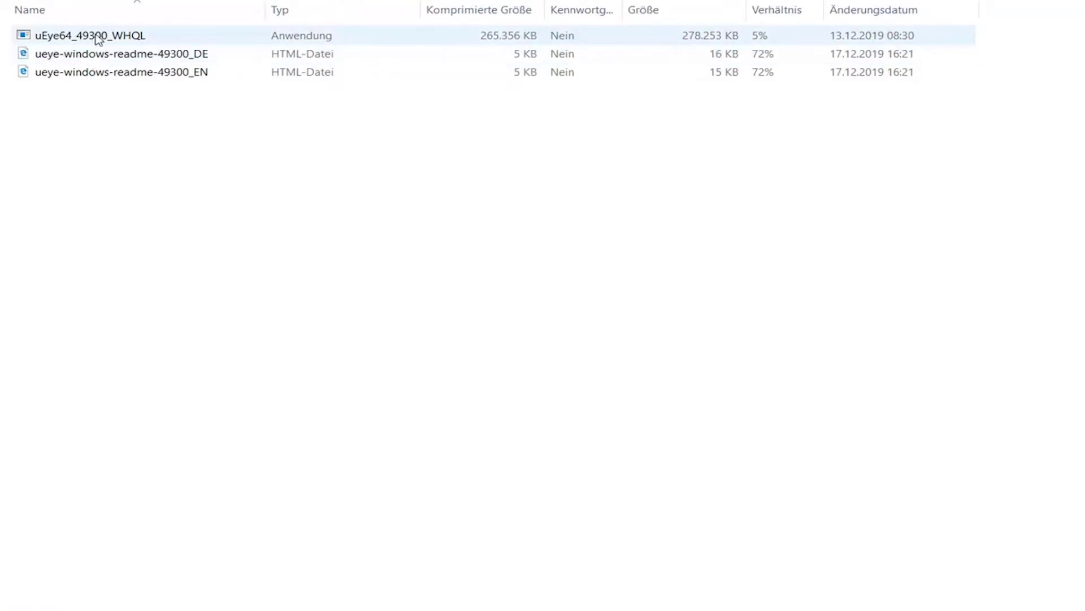
double_click(97, 38)
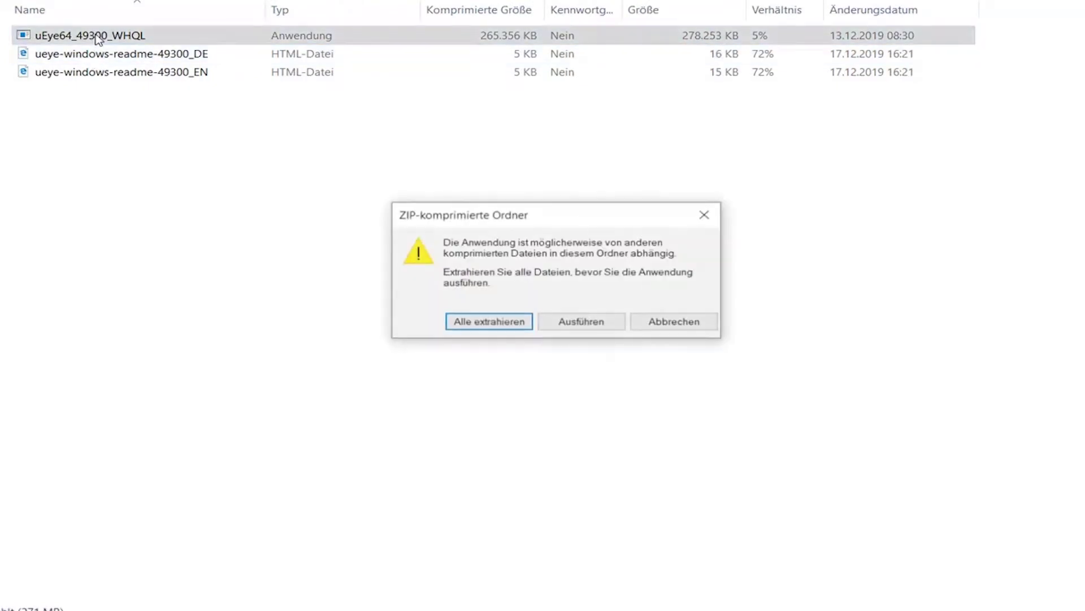
click(590, 320)
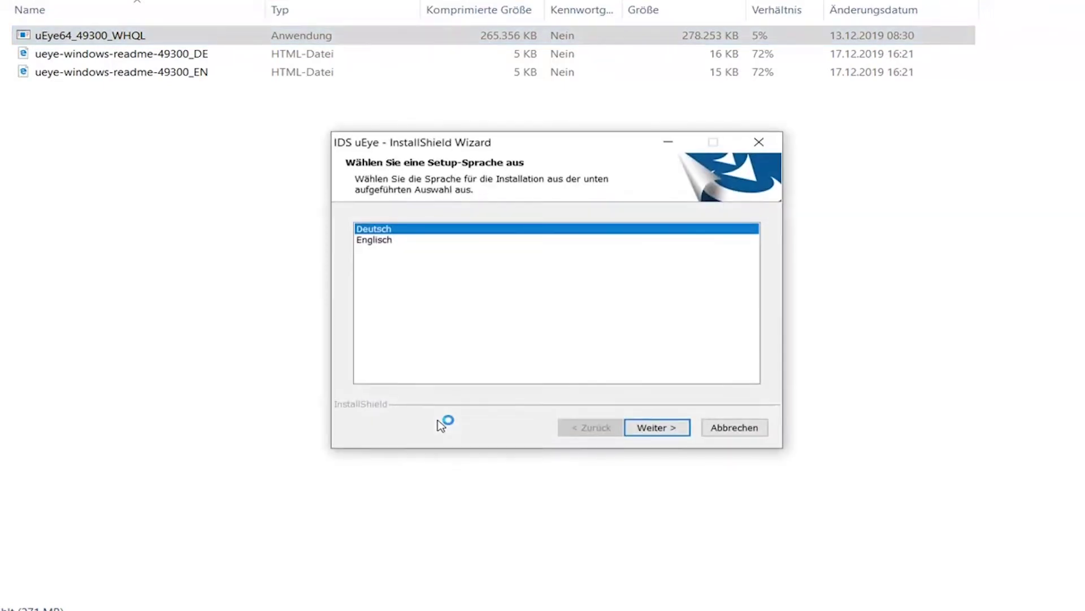
Step: Install in English with Complete setup, default destination and the IDS\uEye program folder
click(431, 242)
click(636, 422)
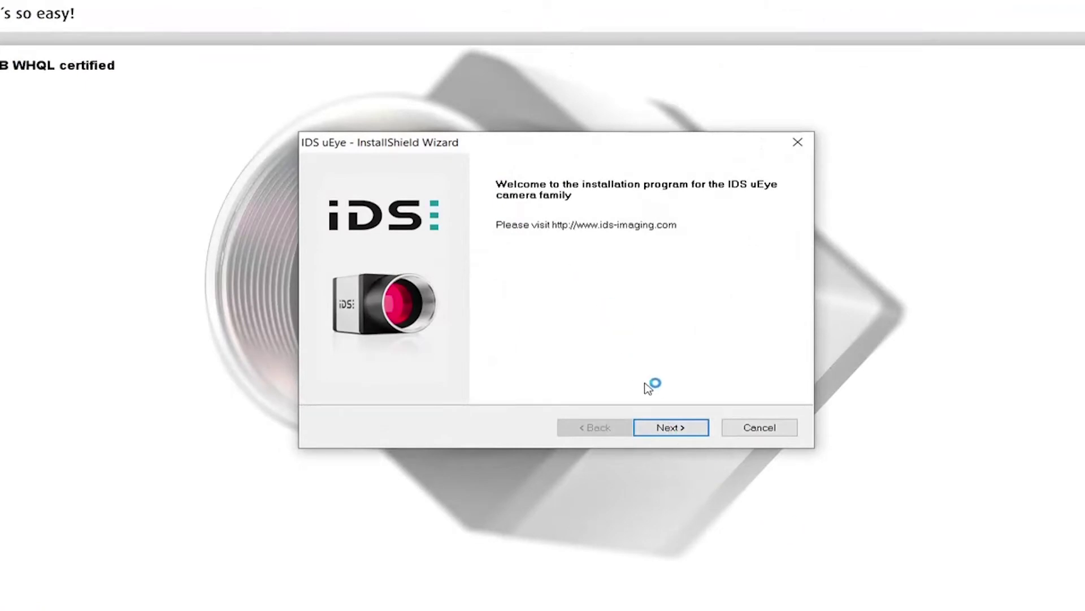
click(672, 426)
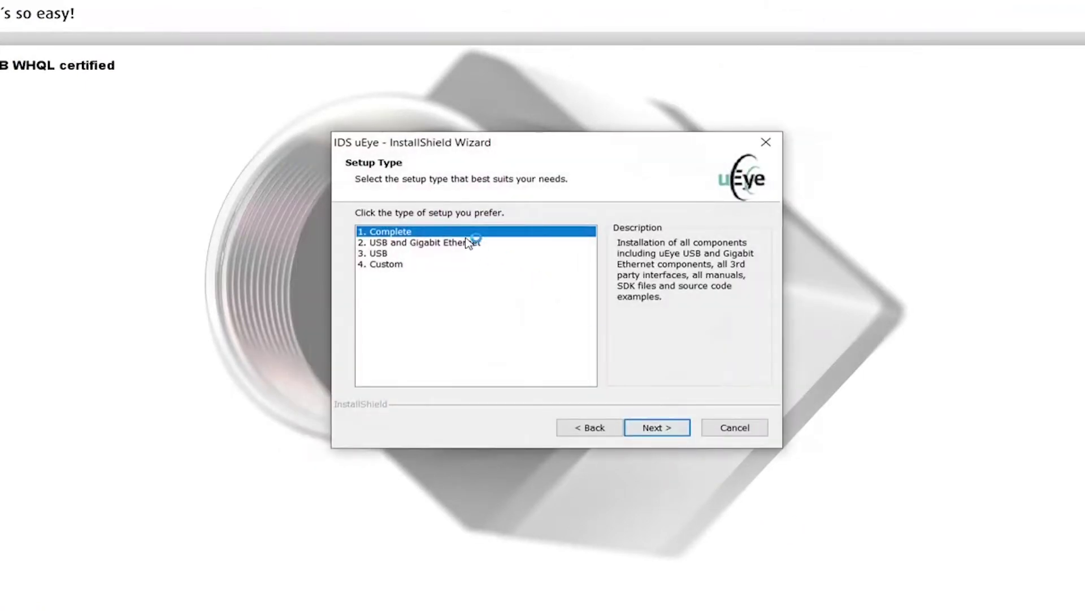
click(677, 430)
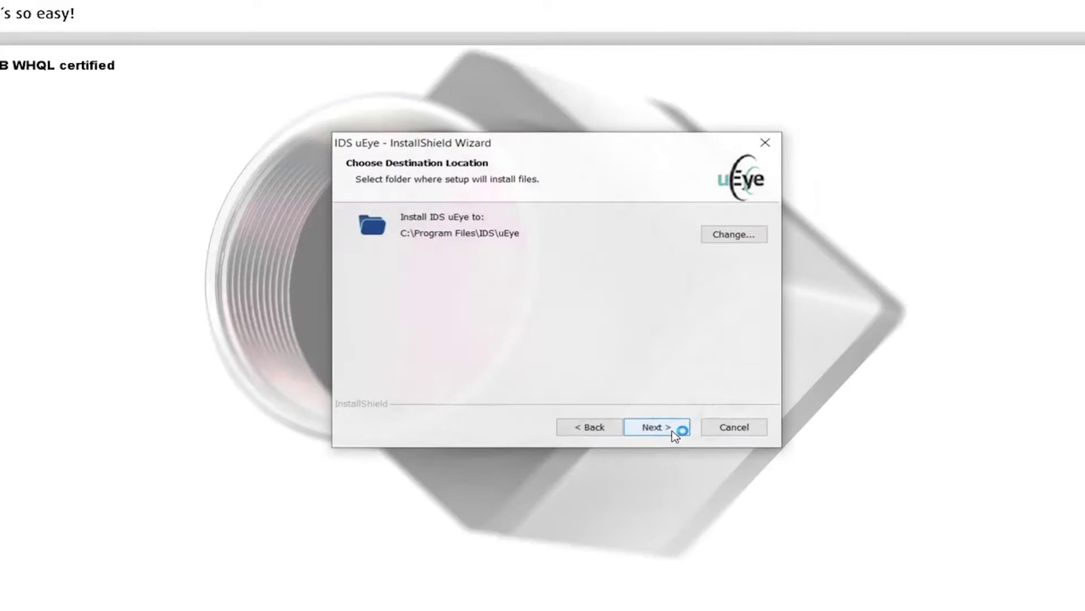
click(673, 431)
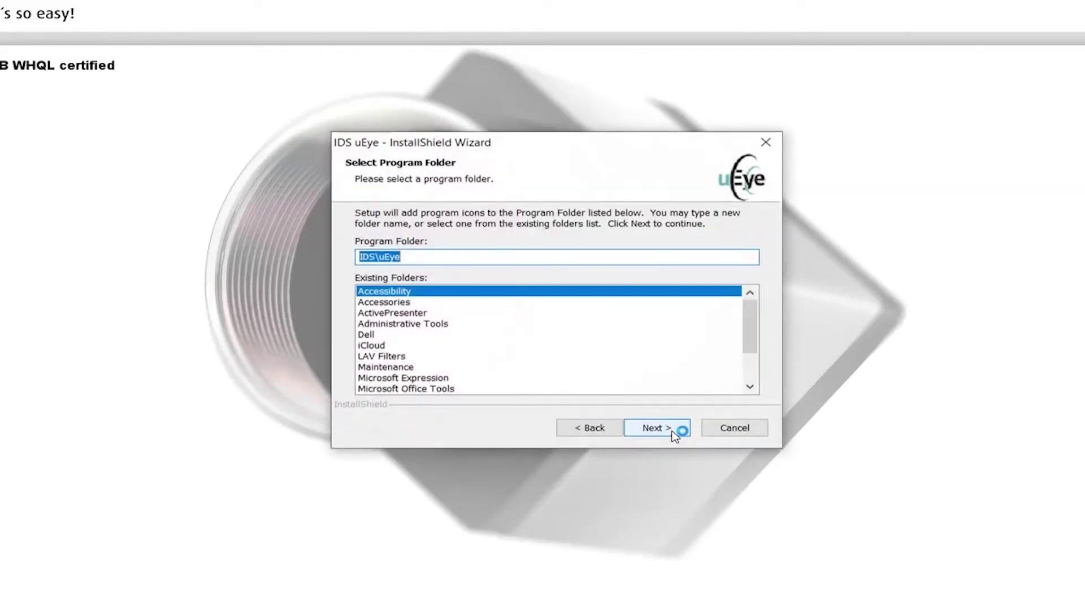
click(674, 433)
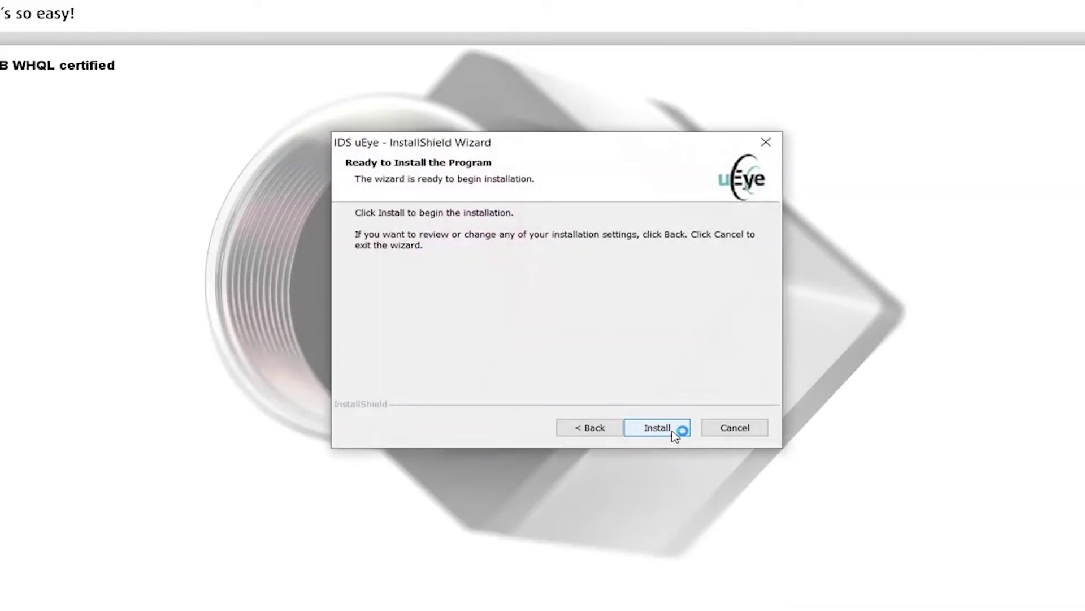
click(657, 428)
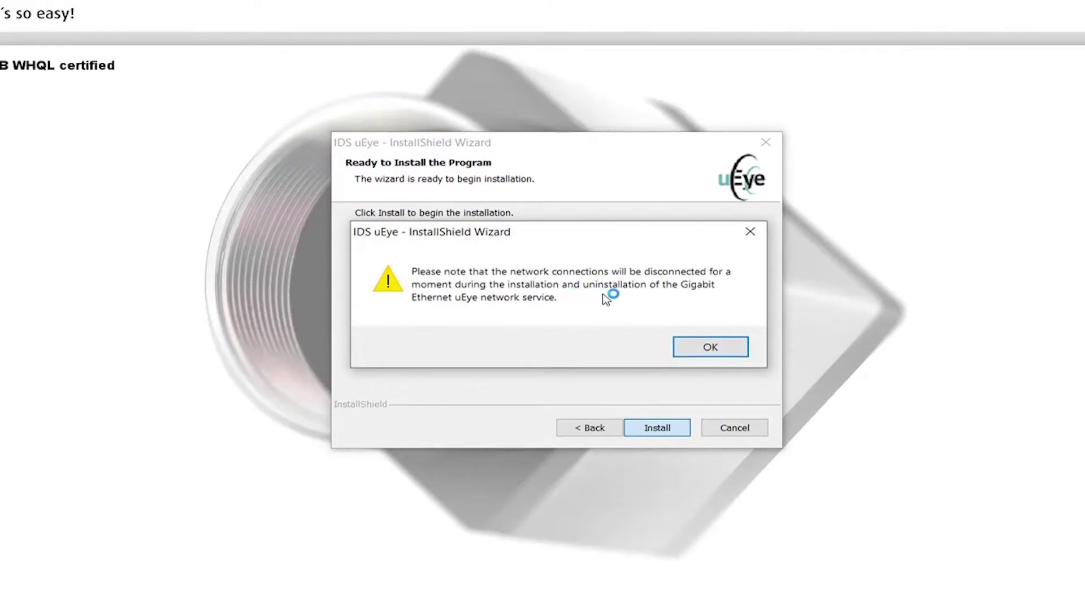
Step: Acknowledge the network warning, drop quick launch shortcuts, accept the CPU notice and finish setup
click(732, 348)
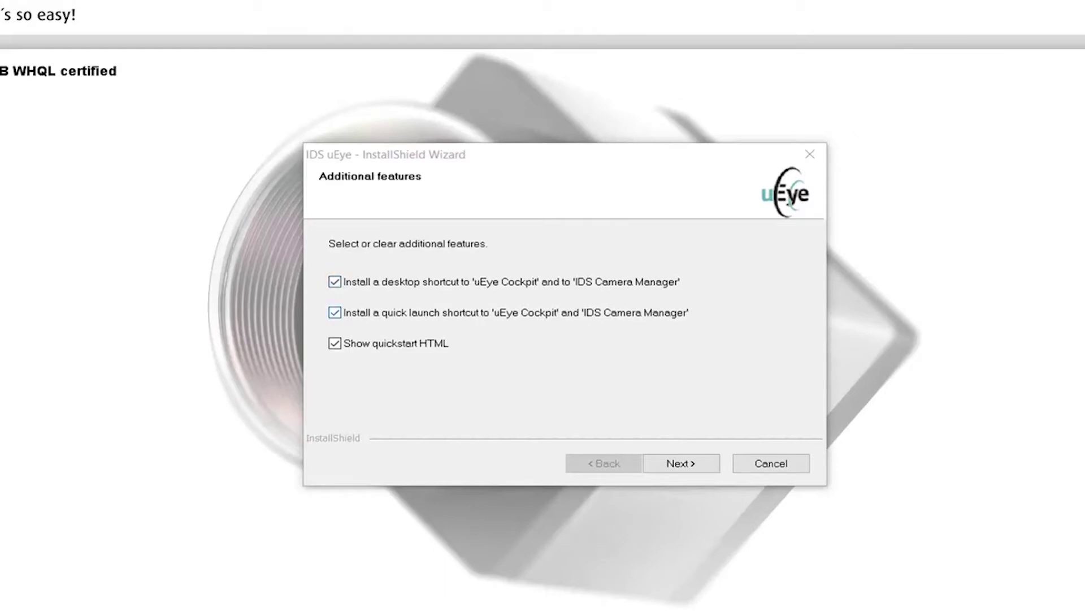
click(335, 312)
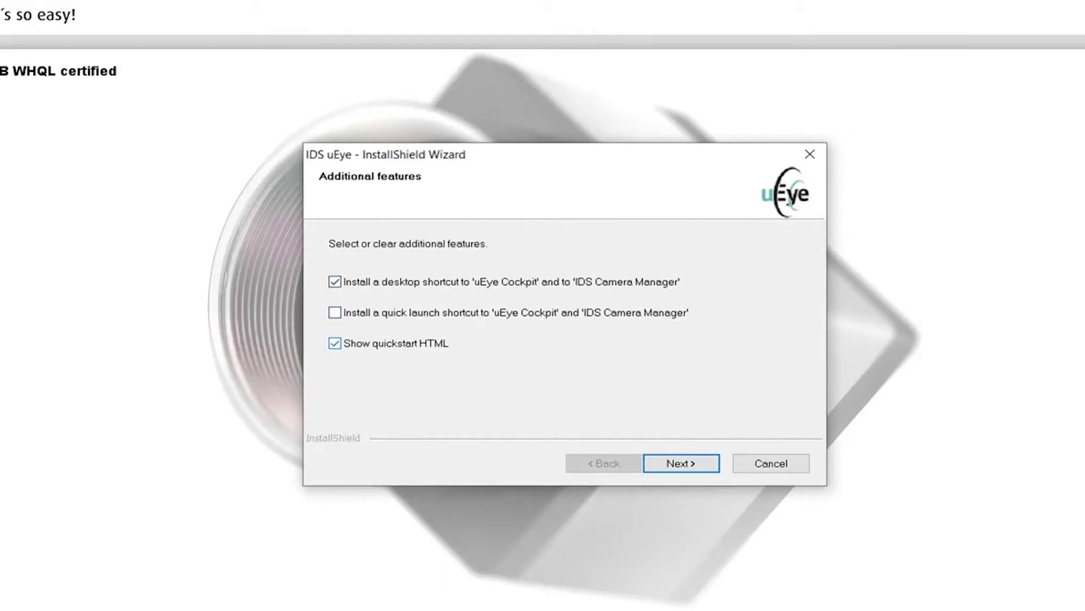
key(Return)
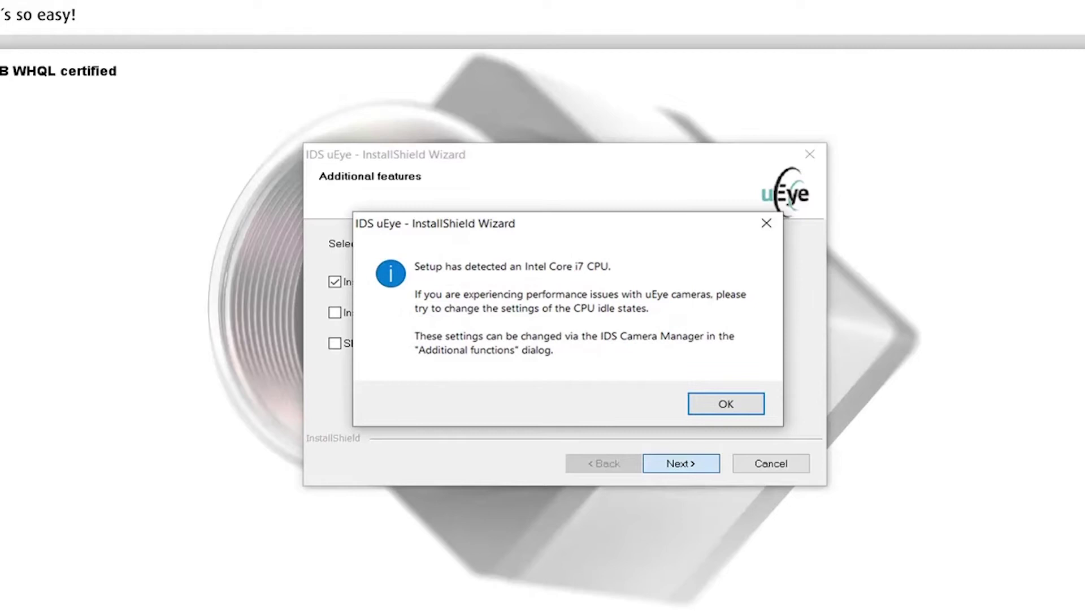
key(Return)
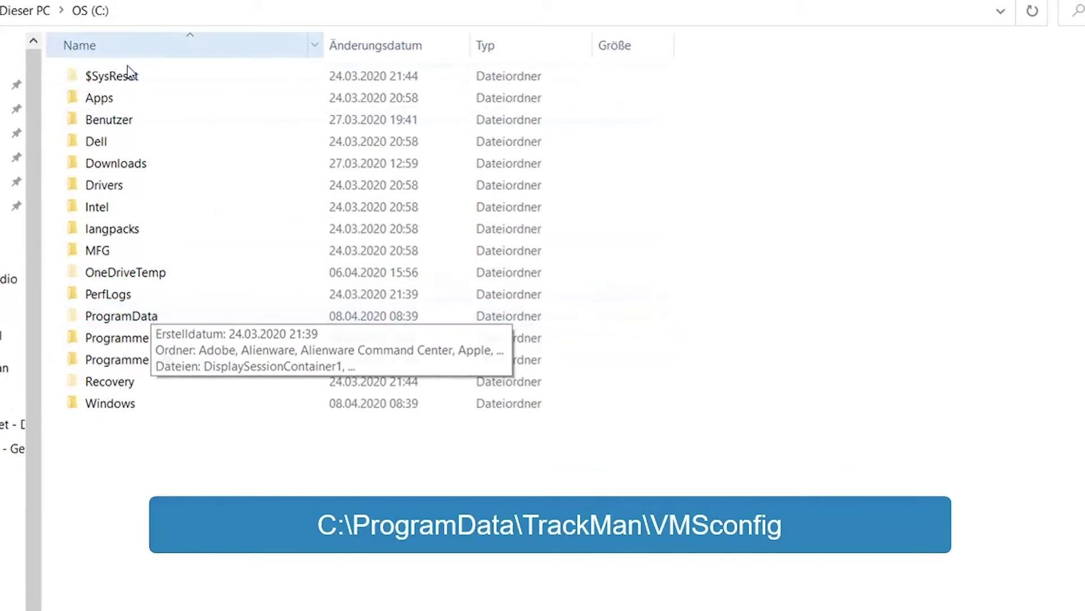
Step: Browse File Explorer to C:\ProgramData\TrackMan\VMSConfig
double_click(150, 320)
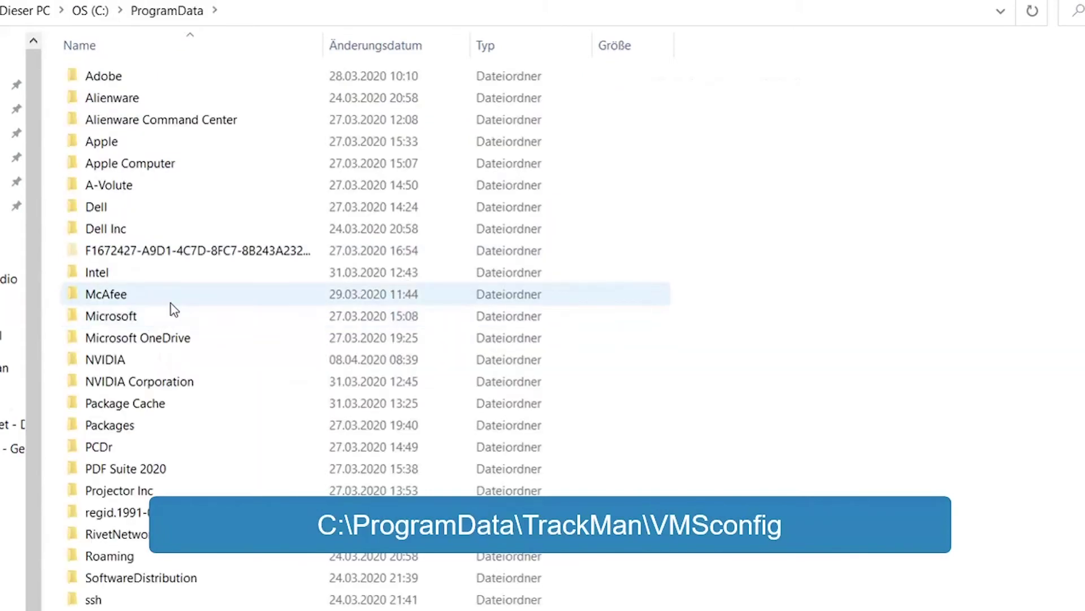
scroll(211, 337, down, 5)
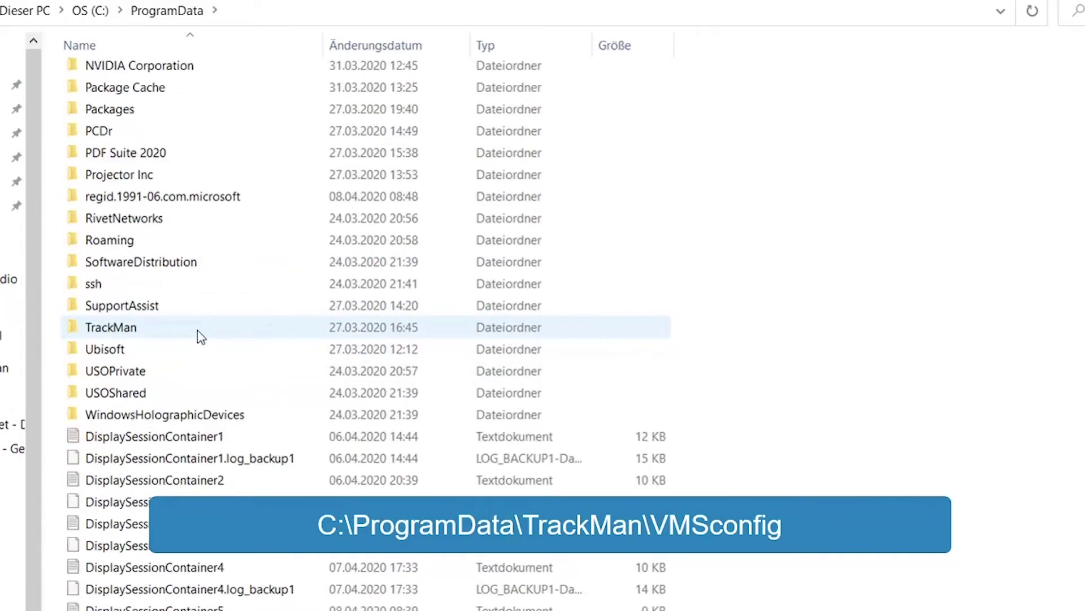
double_click(198, 332)
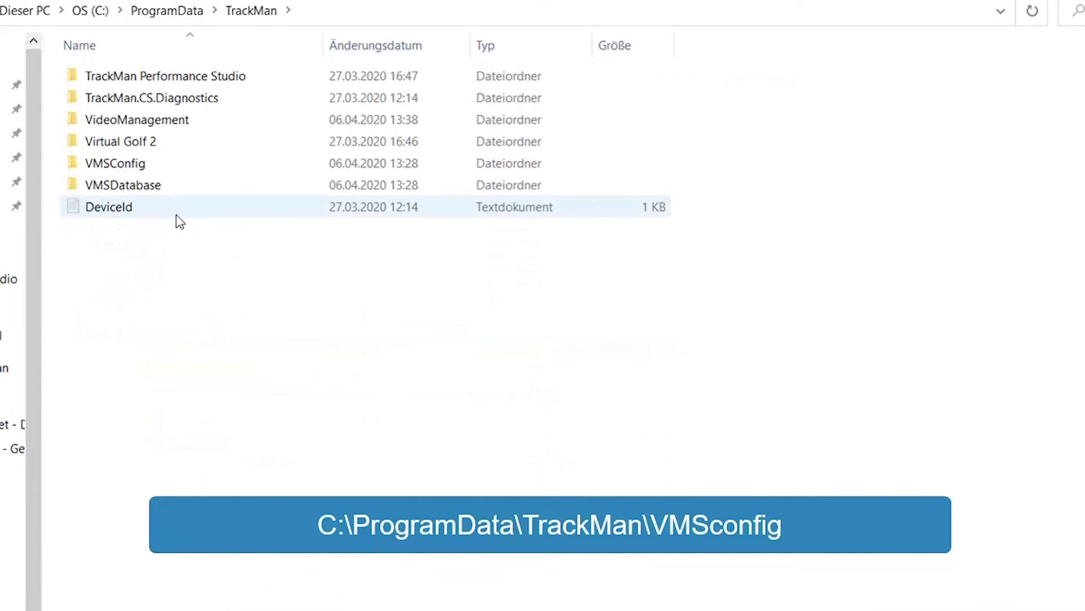
double_click(144, 168)
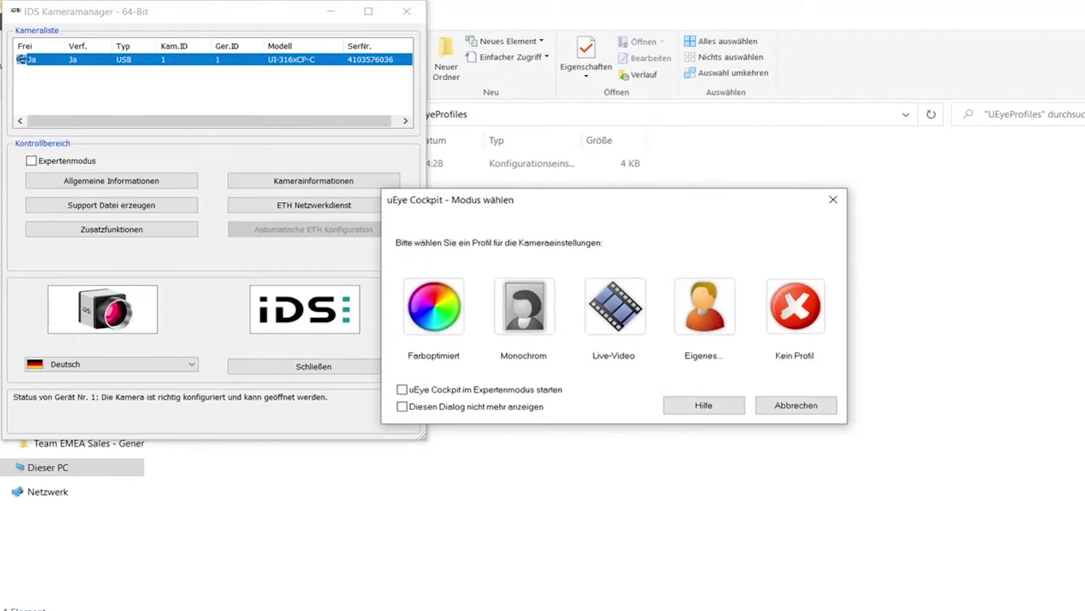
Step: Skip the uEye Cockpit start-up profile choice and view the UI316xCP-C live image at 1:2
key(Escape)
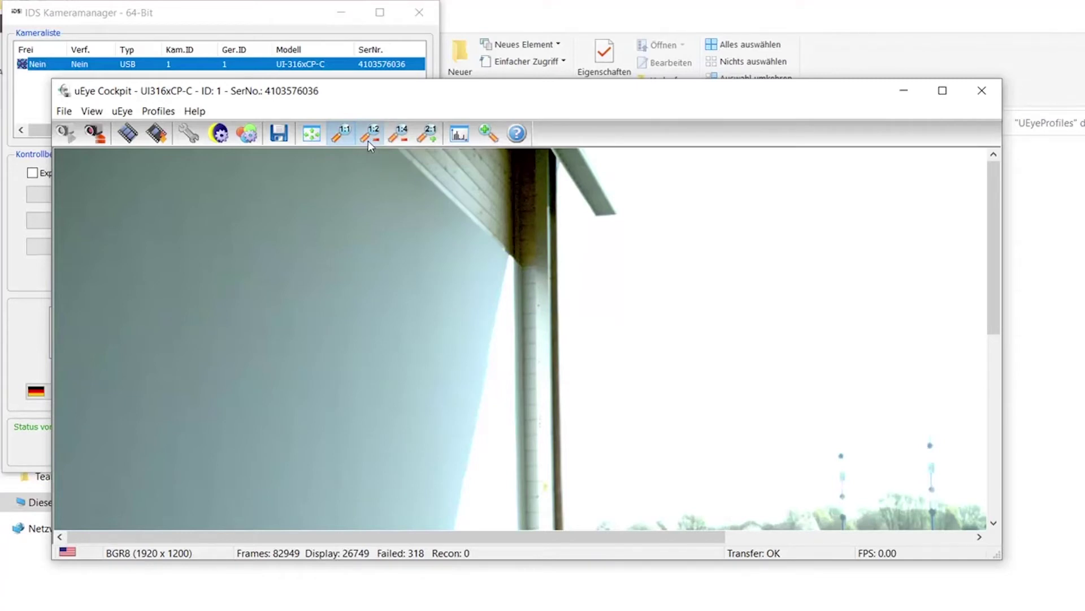
click(368, 141)
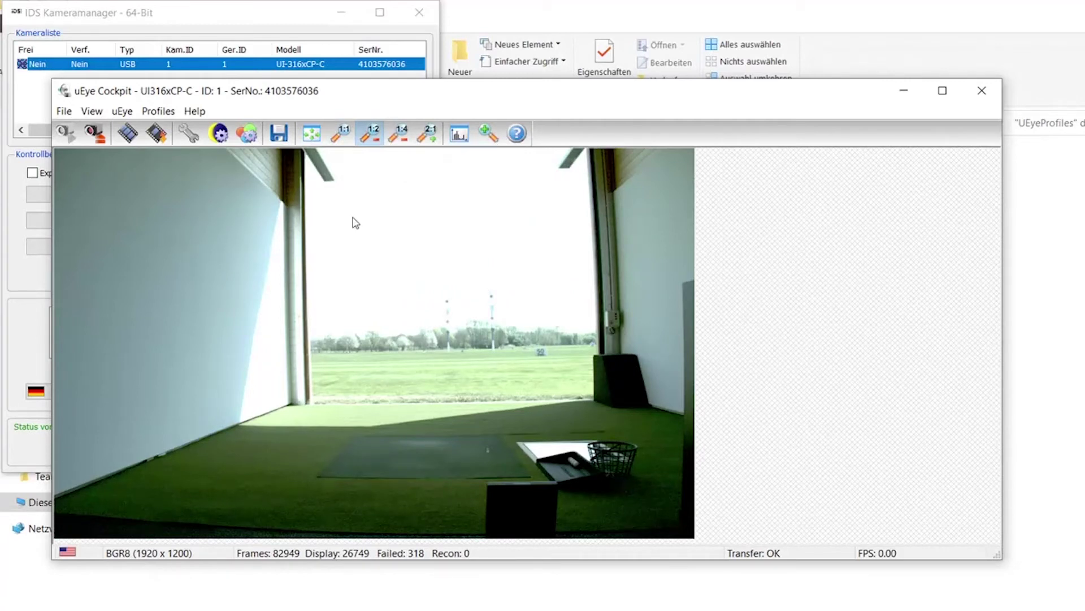
Step: In camera properties, raise the free-run frame rate to about 96 fps and confirm RGB24 format
click(188, 134)
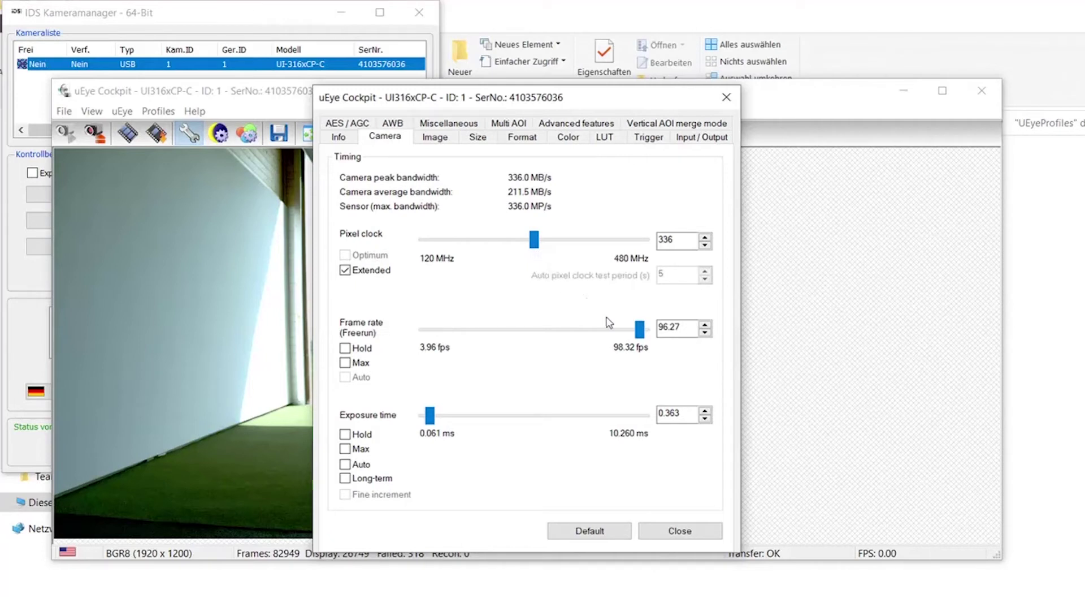
drag(639, 333, 638, 342)
click(525, 141)
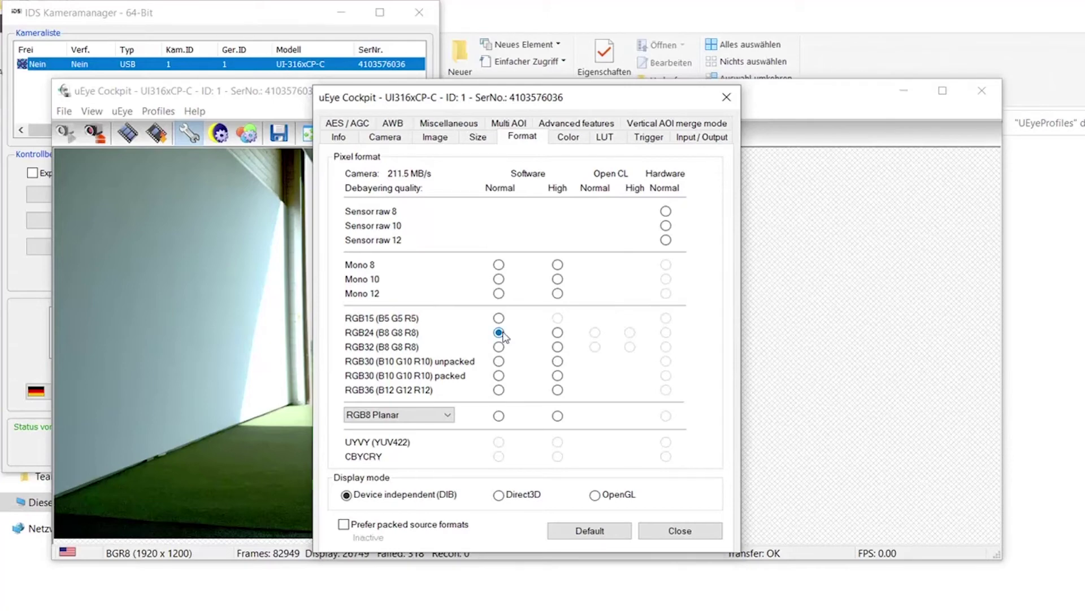
click(679, 530)
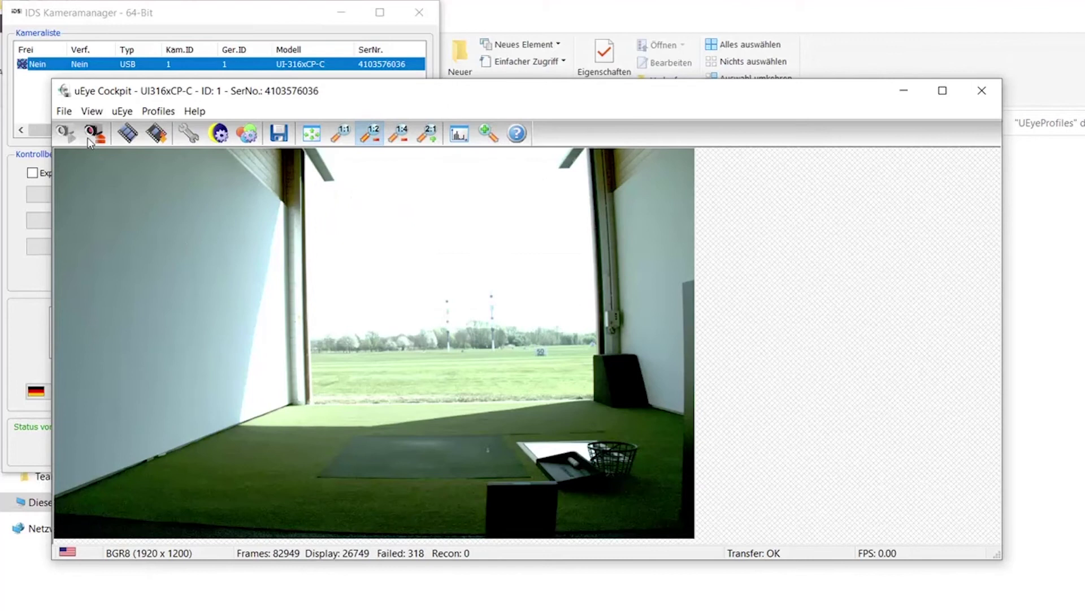
Step: Save the camera parameters to a file in VMSConfig\UEyeProfiles via File > Save parameters
click(64, 112)
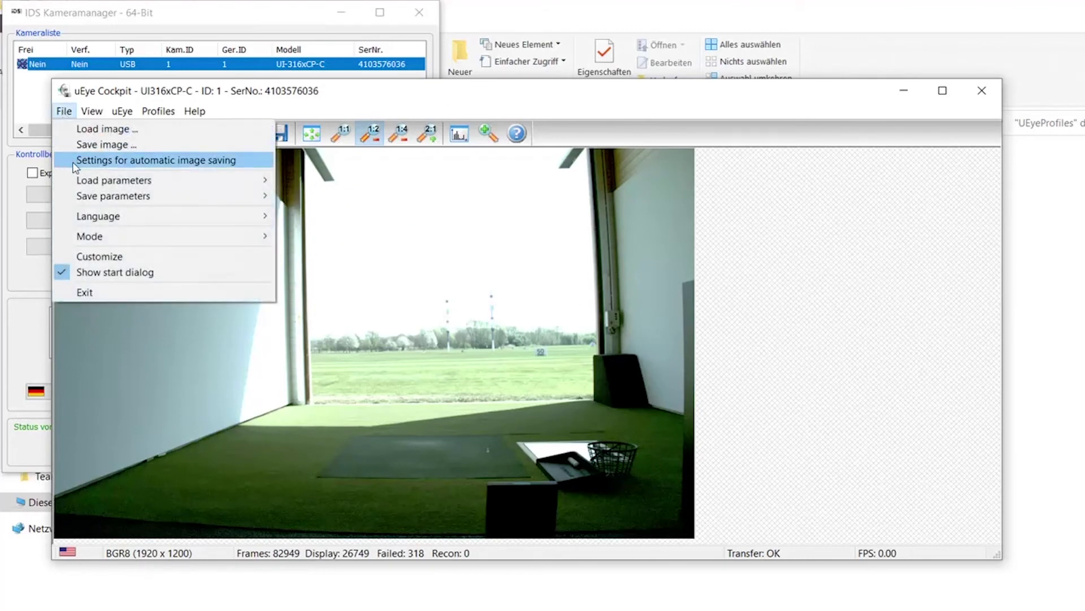
mouse_move(89, 197)
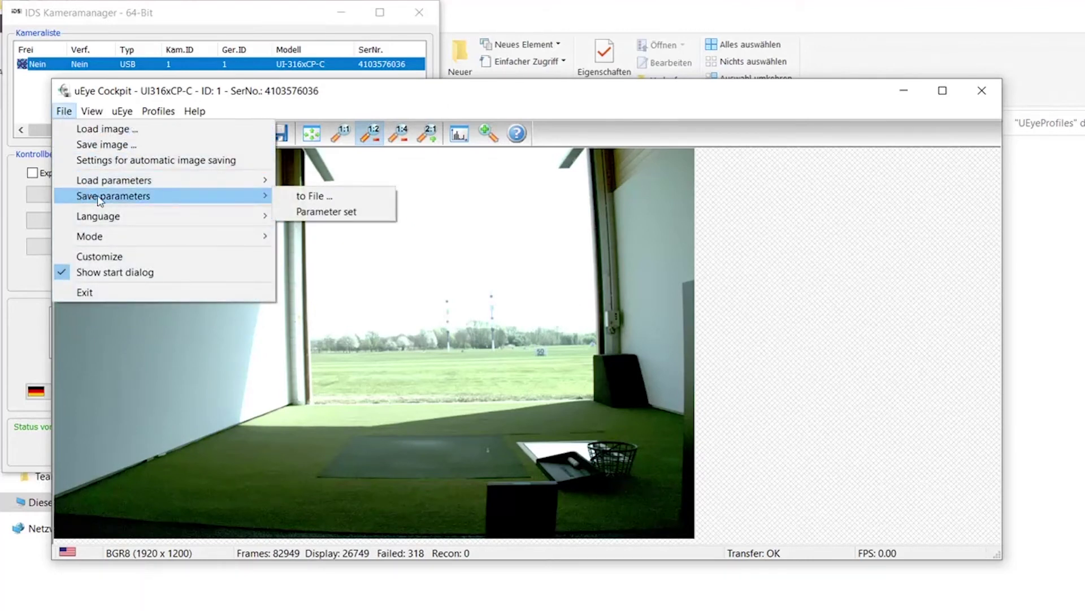
click(301, 195)
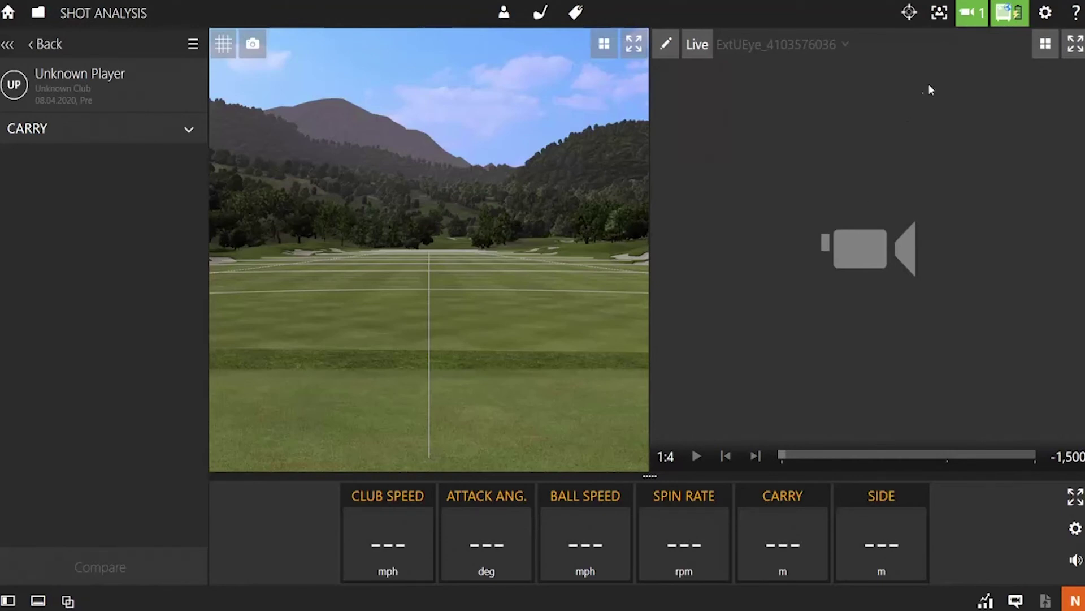
Step: Pick the ExtUEye camera from the Shot Analysis camera list
click(965, 24)
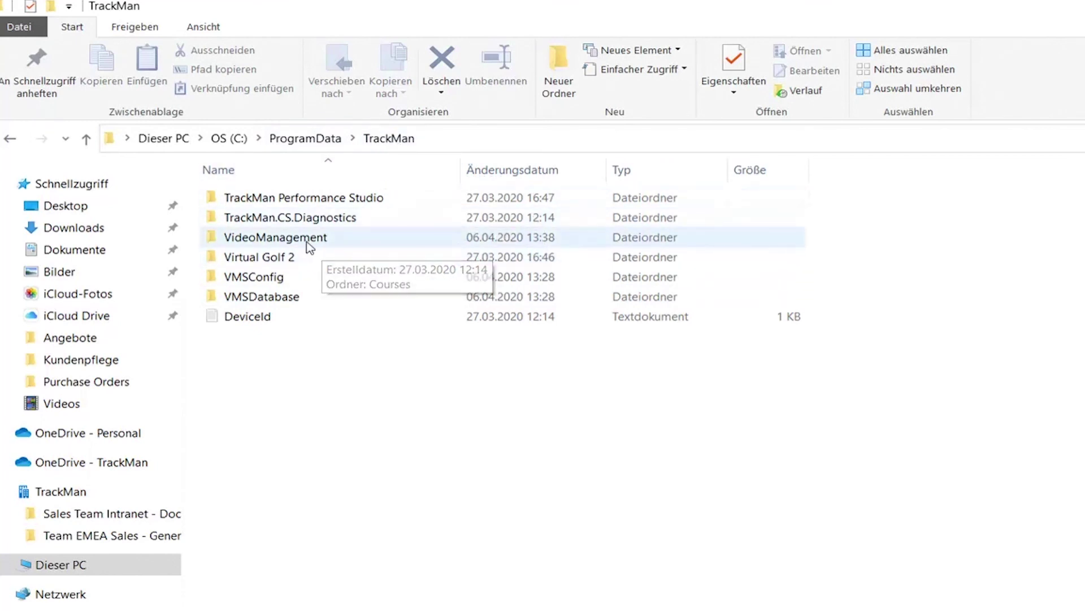
Step: Open ProgramData\TrackMan\VideoManagement and select the UEyeCIM.TMConfig and UEyeCIM.TMSettings files
mouse_move(308, 247)
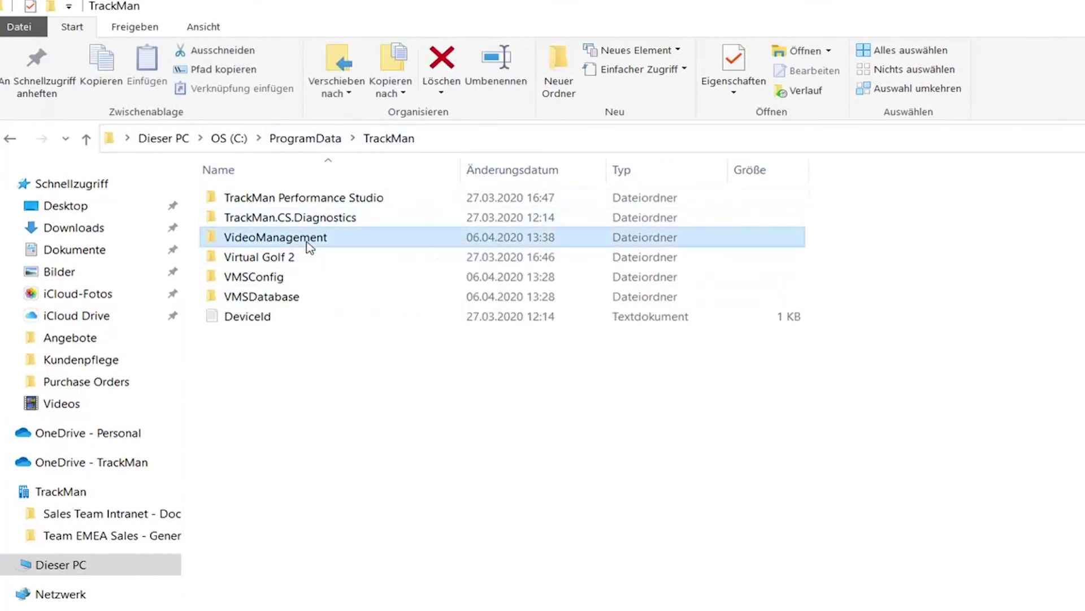
double_click(274, 243)
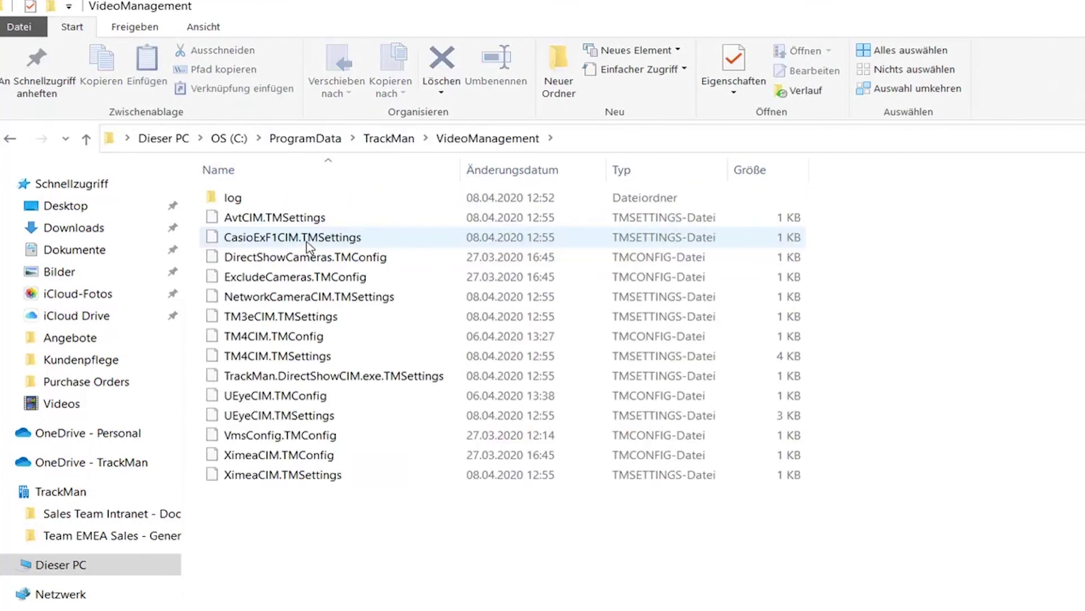
click(304, 405)
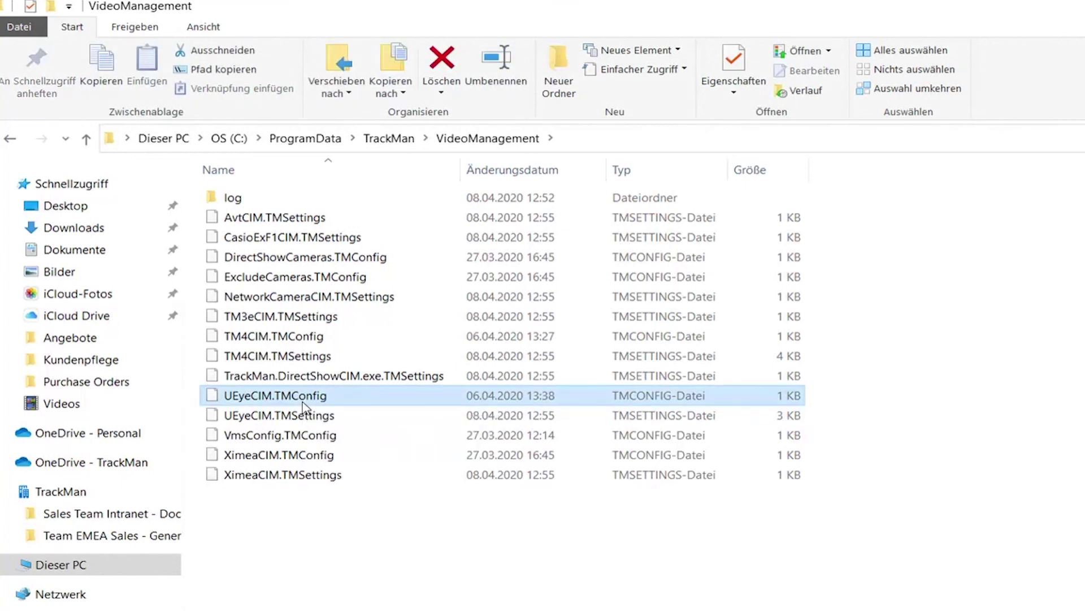
click(306, 421)
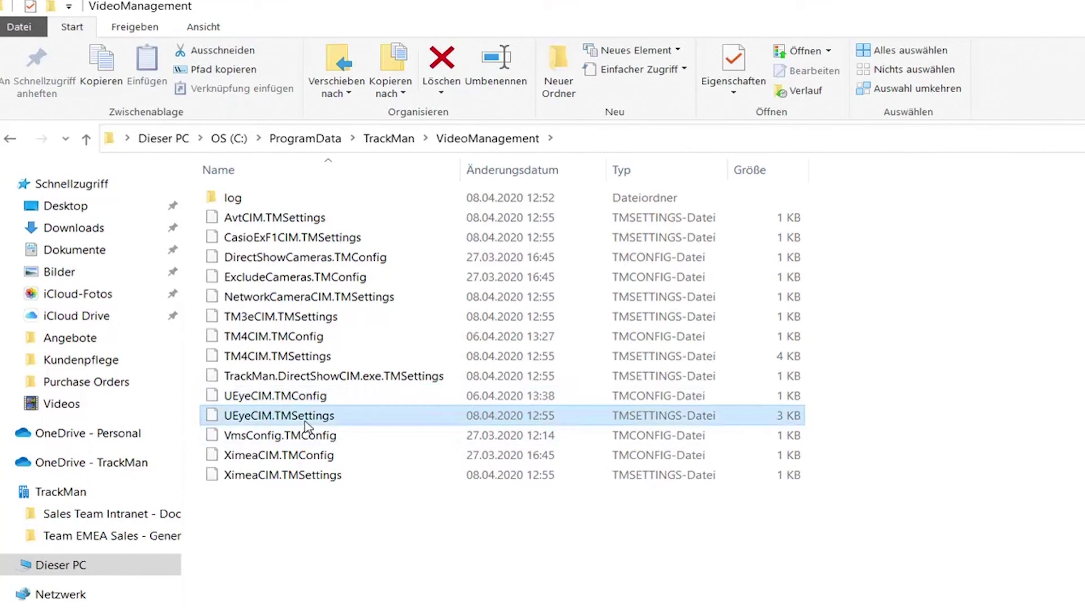